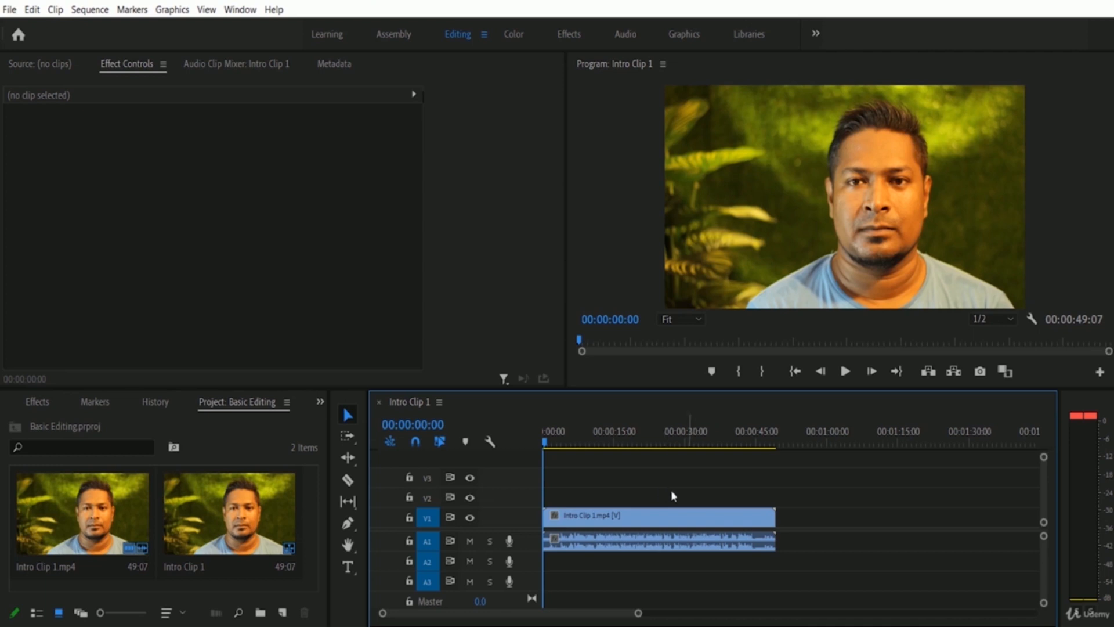
# Play back the opening and ending of the Intro Clip 1 sequence to review the unwanted footage at both ends
pyautogui.click(845, 372)
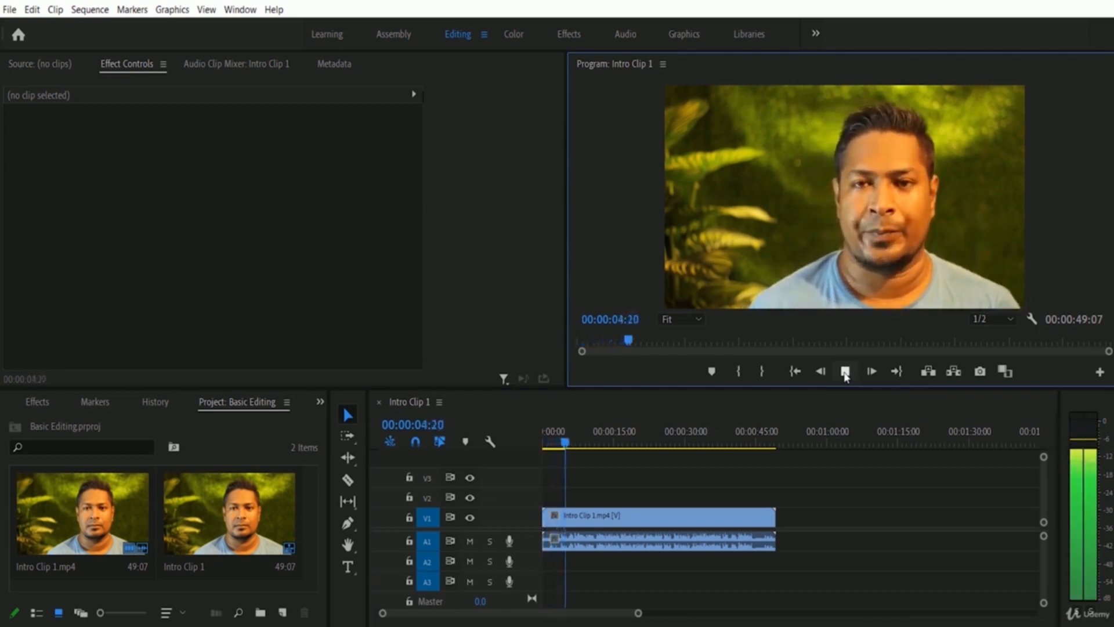
pyautogui.click(845, 371)
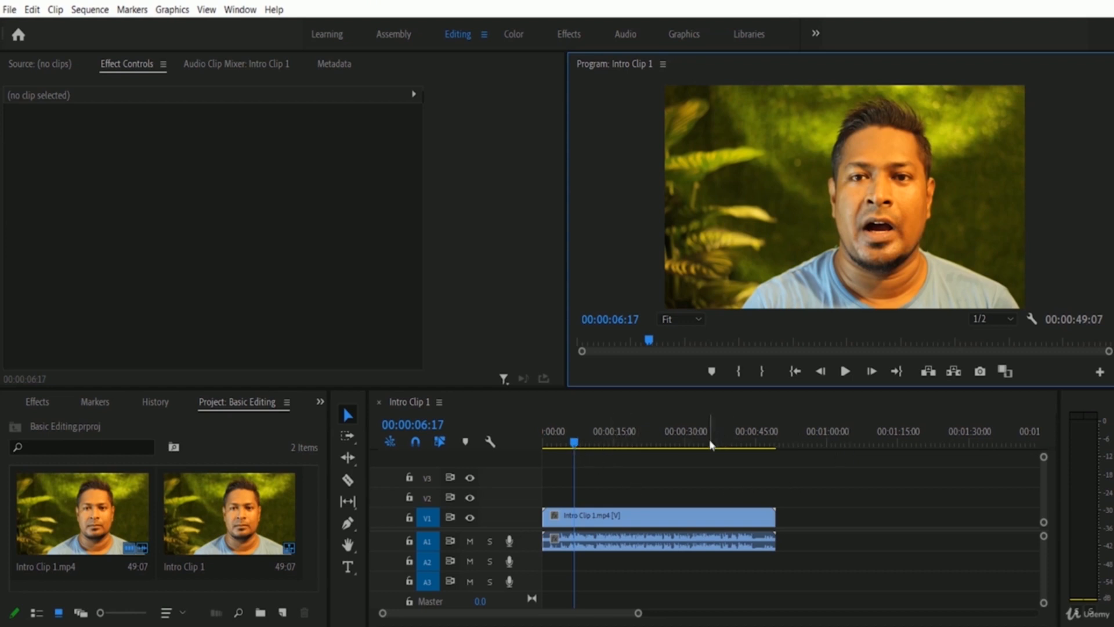
pyautogui.click(747, 444)
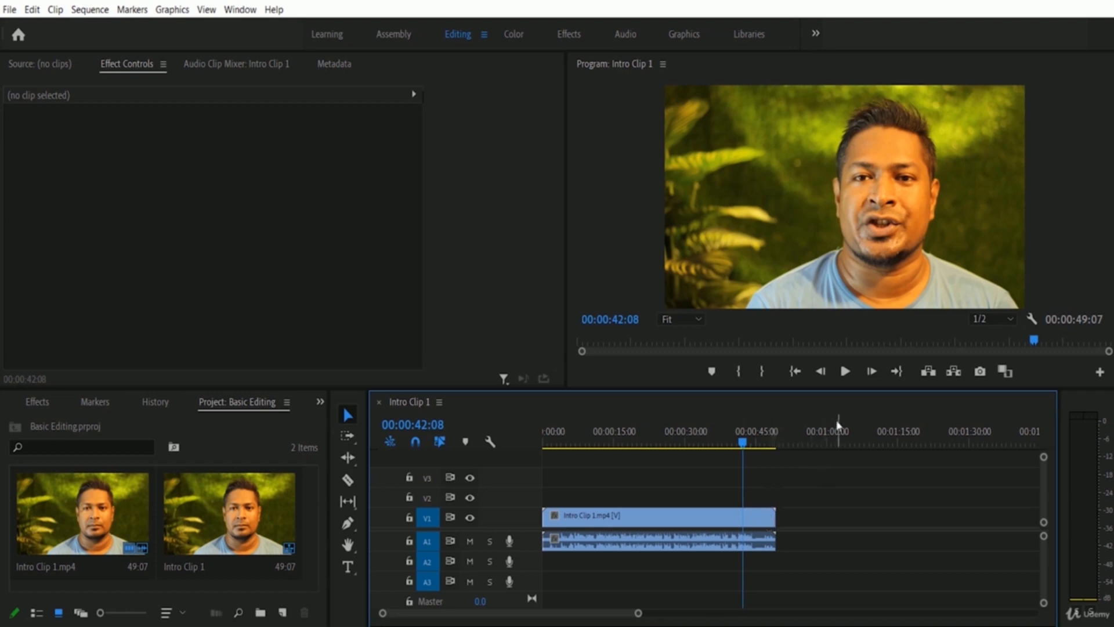
pyautogui.click(845, 374)
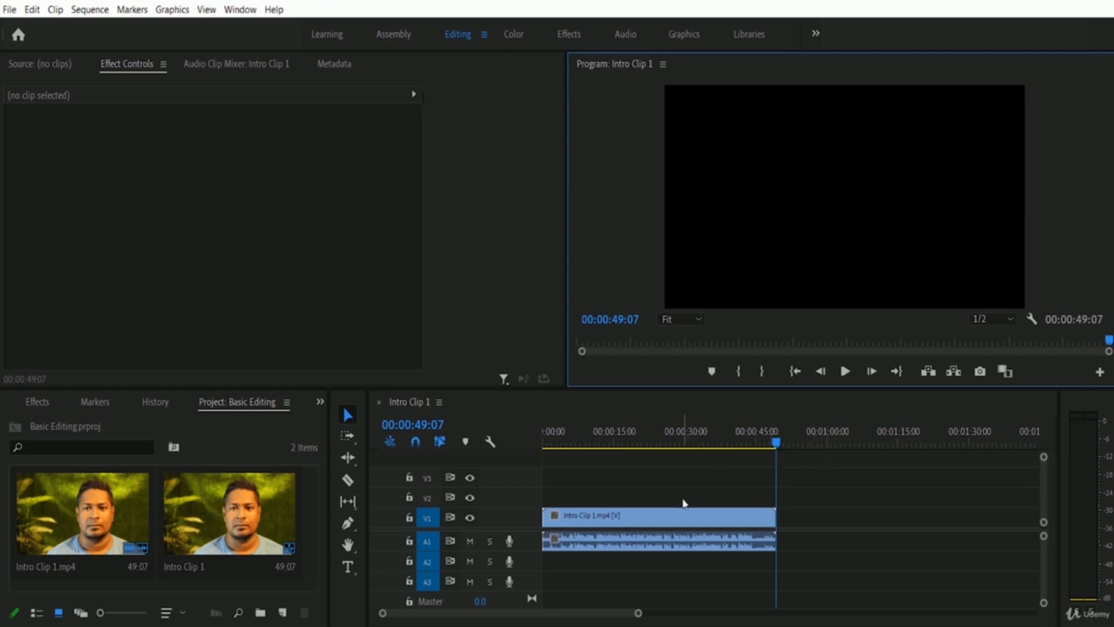
pyautogui.moveTo(688, 518)
pyautogui.click(777, 442)
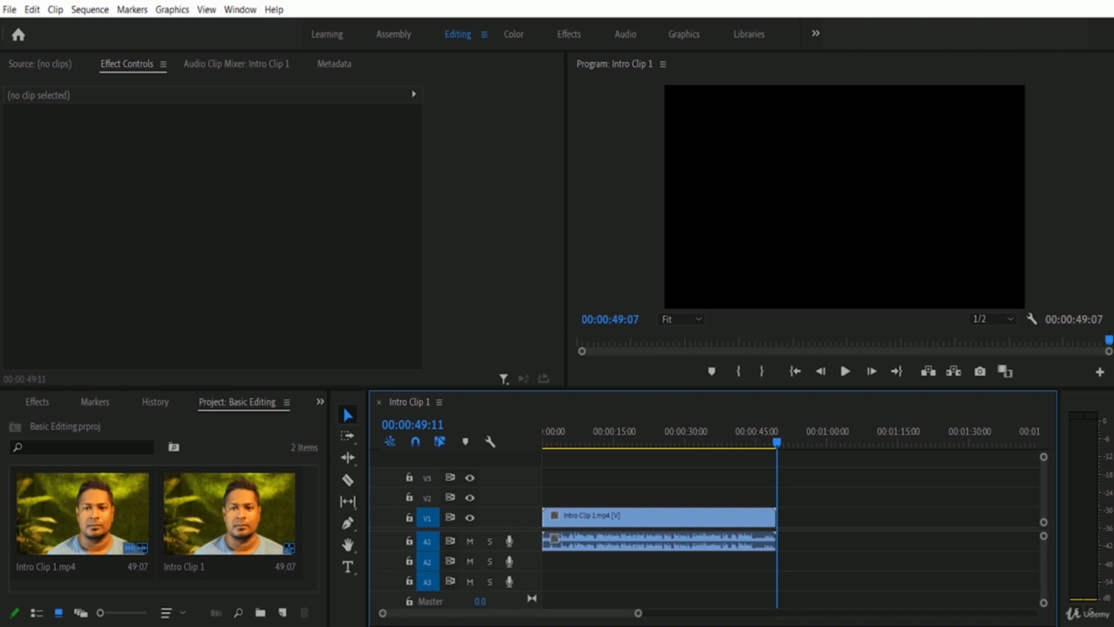
# Position the playhead at 00:00:05:02, just before the speaker starts, and split the clip there with the Razor tool
pyautogui.click(556, 446)
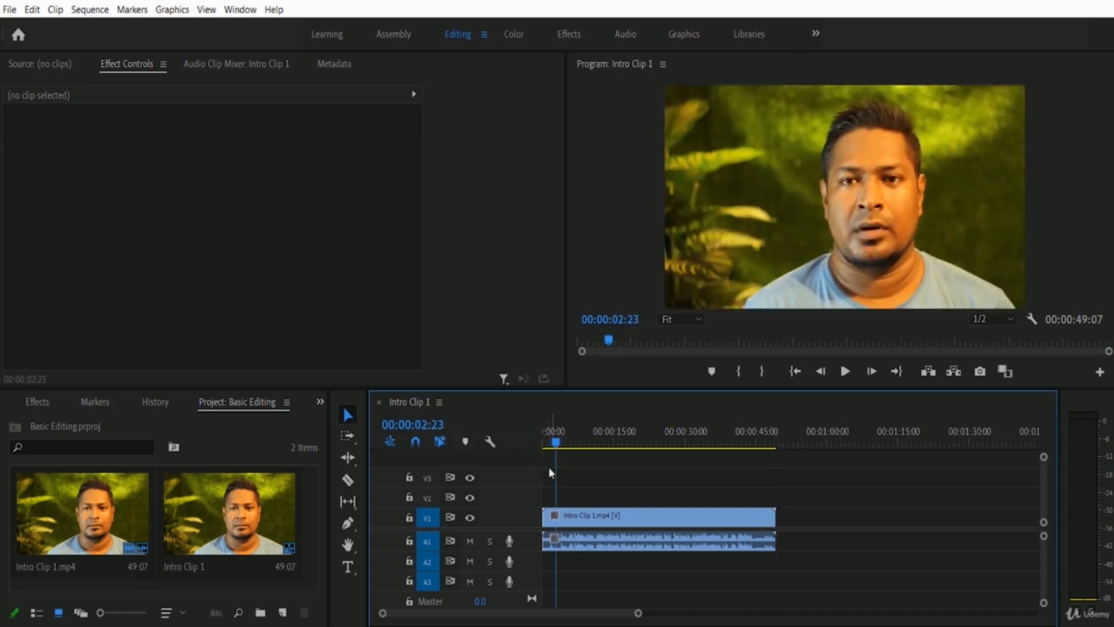
pyautogui.click(560, 445)
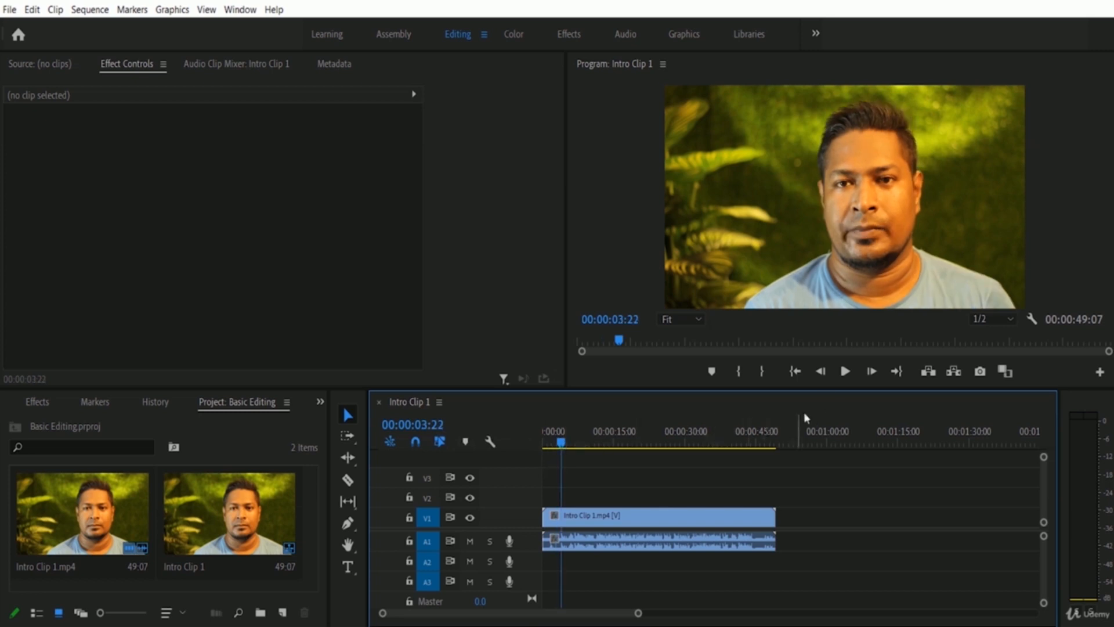
pyautogui.click(844, 372)
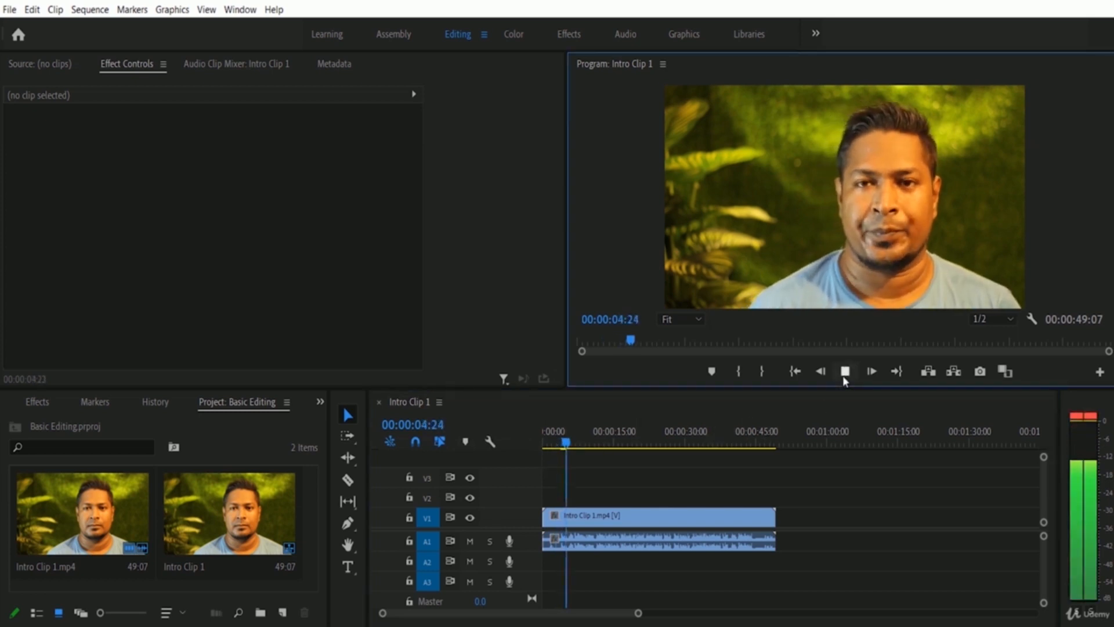
pyautogui.click(847, 374)
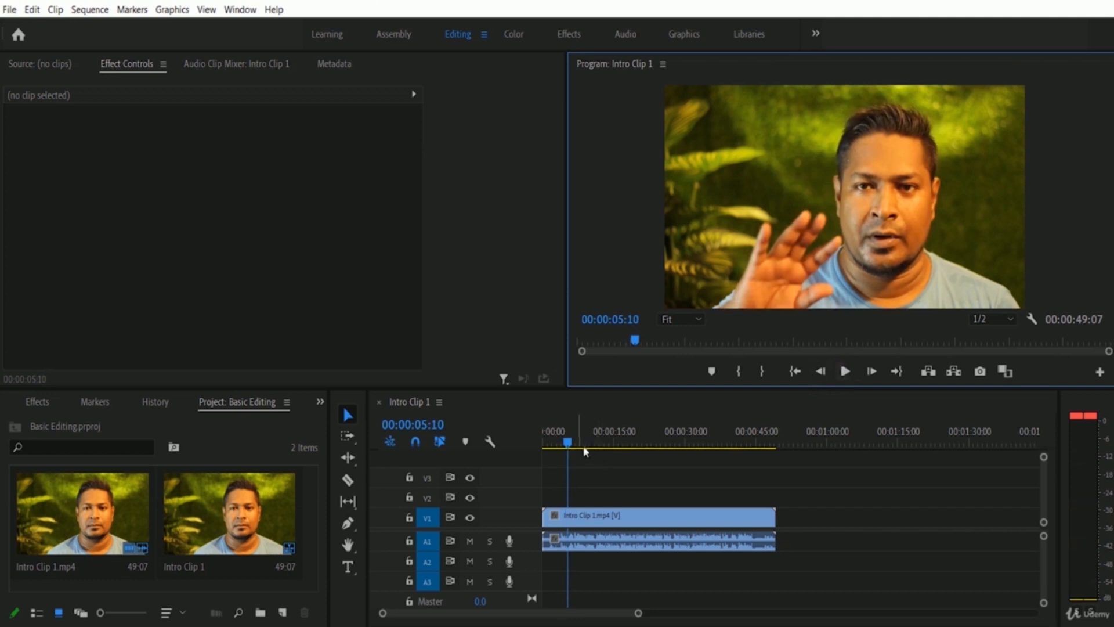
pyautogui.moveTo(569, 448); pyautogui.dragTo(568, 449)
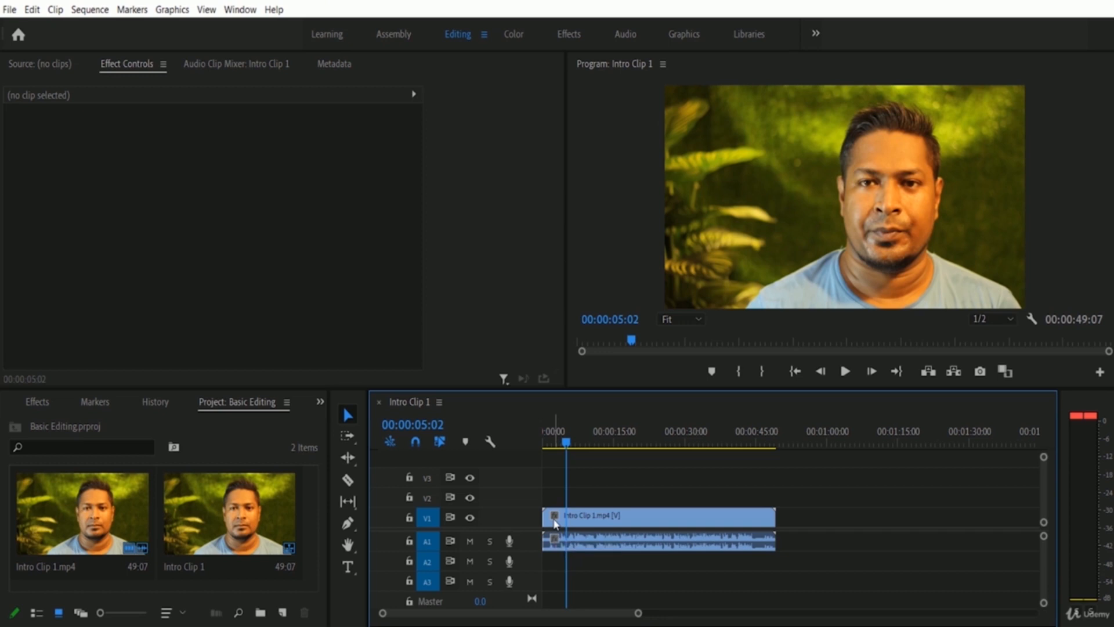
pyautogui.click(348, 484)
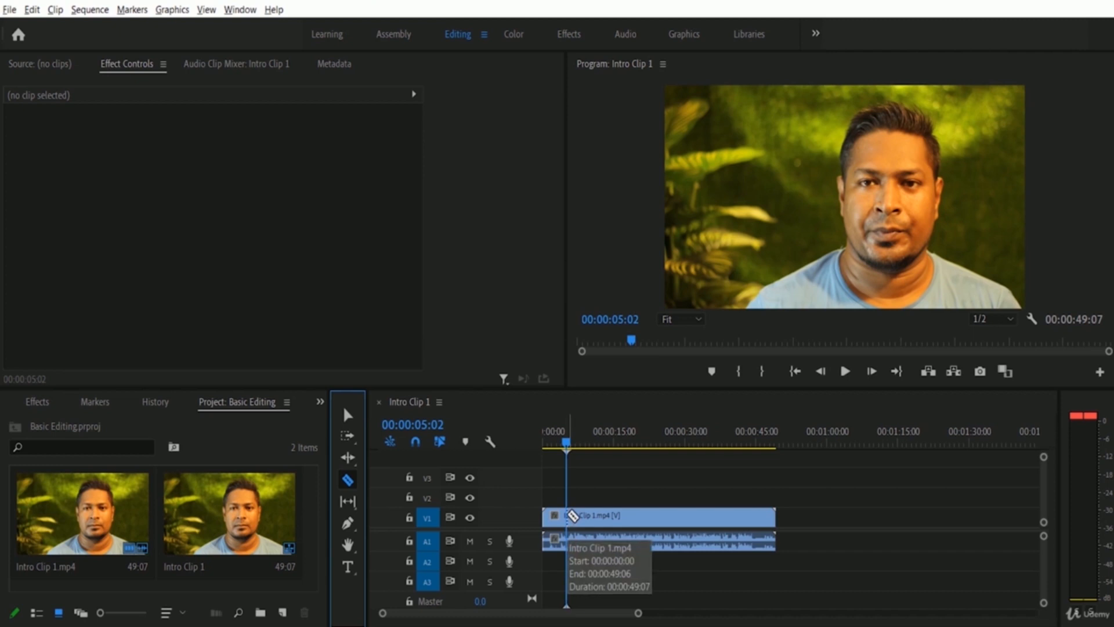
pyautogui.click(573, 515)
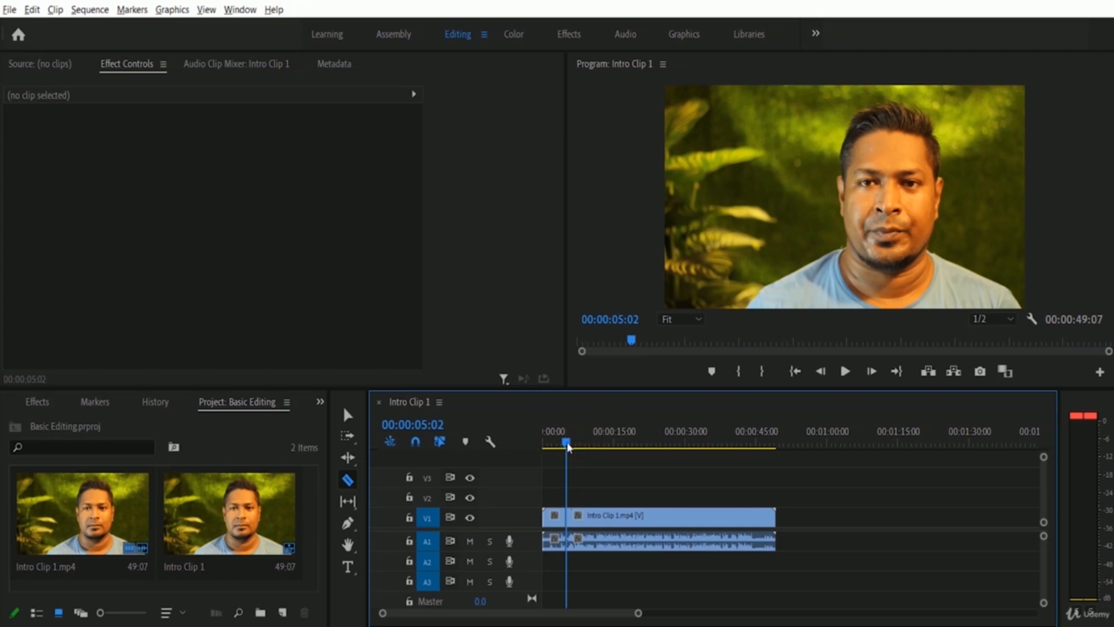
# Move the playhead to 00:00:13:19 and delete the short opening segment before the cut, leaving the longer segment in place
pyautogui.moveTo(568, 445); pyautogui.dragTo(608, 445)
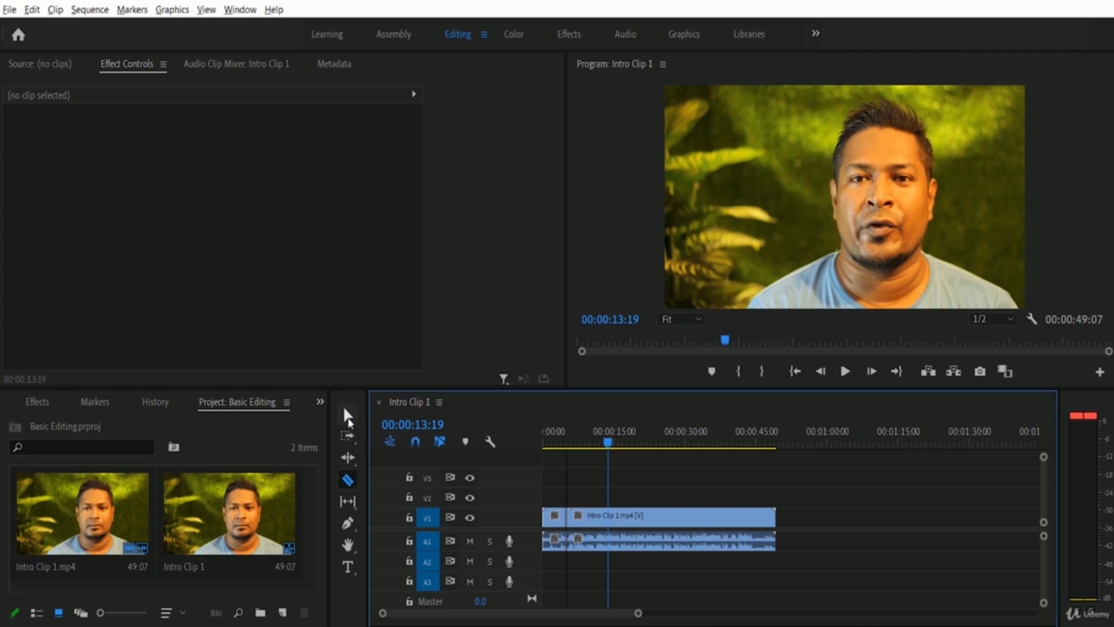
pyautogui.click(348, 416)
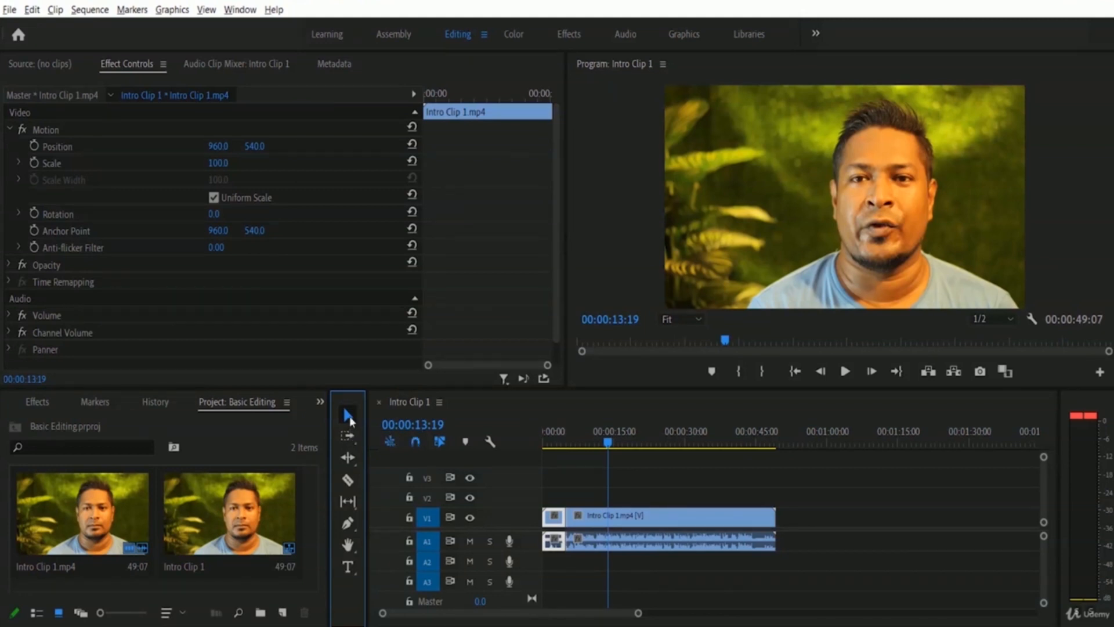
pyautogui.click(555, 521)
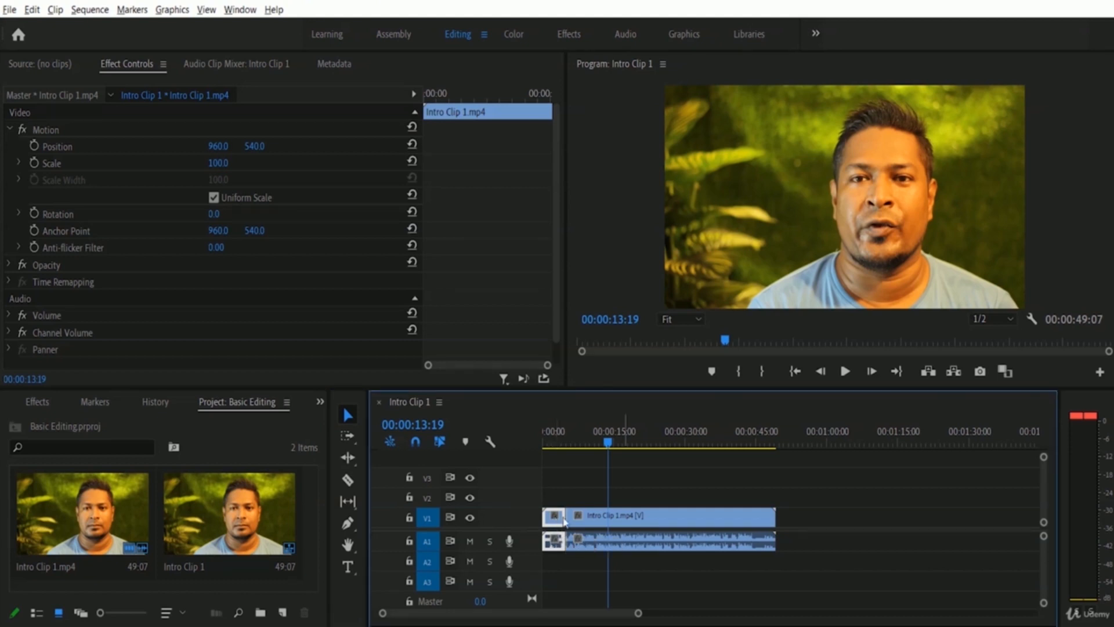
pyautogui.click(702, 526)
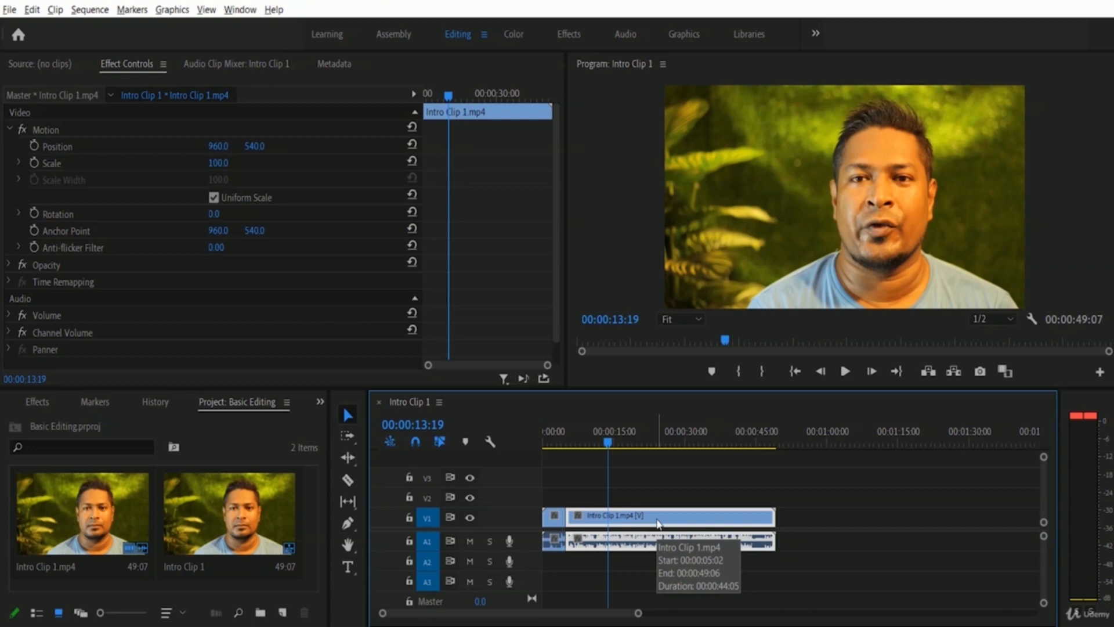
pyautogui.click(552, 522)
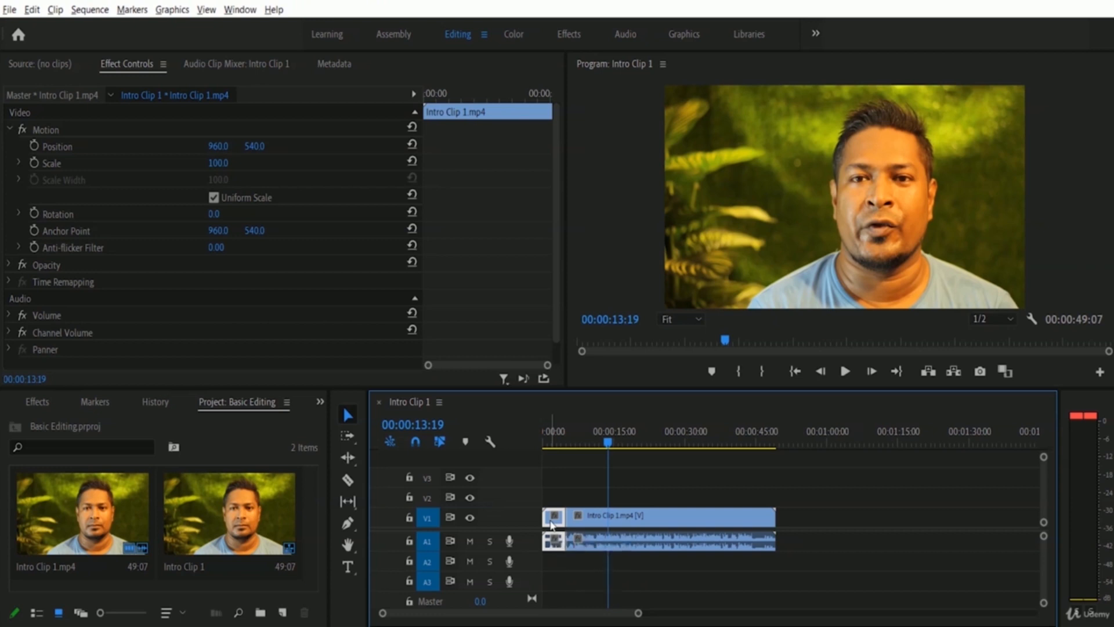
pyautogui.press('Delete')
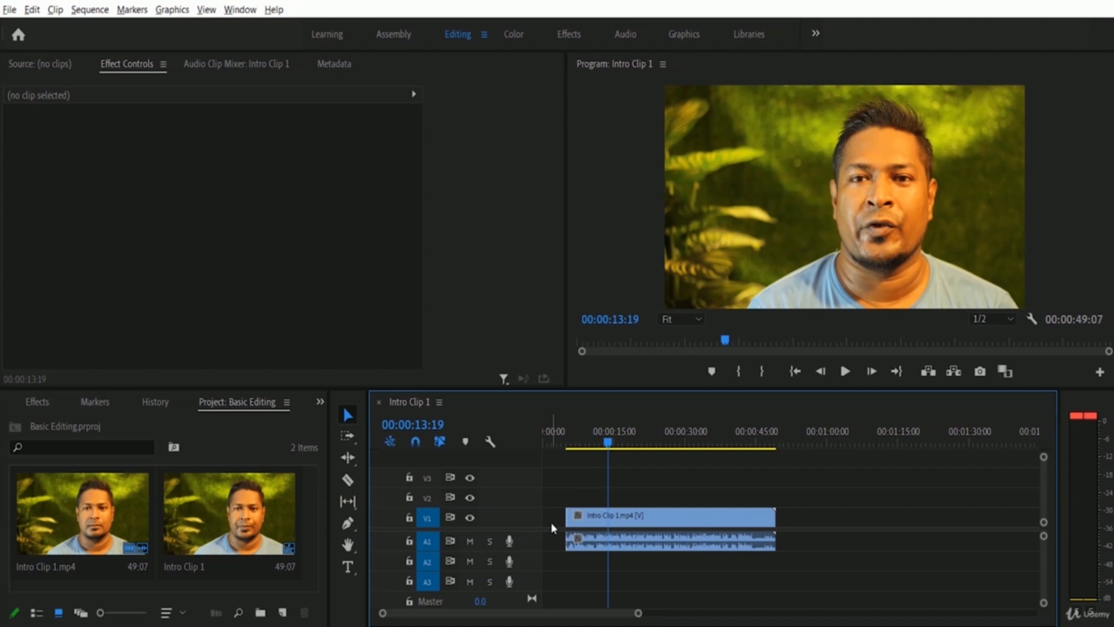
# Play through the empty opening of the sequence and ripple delete the gap before the remaining clip
pyautogui.click(545, 441)
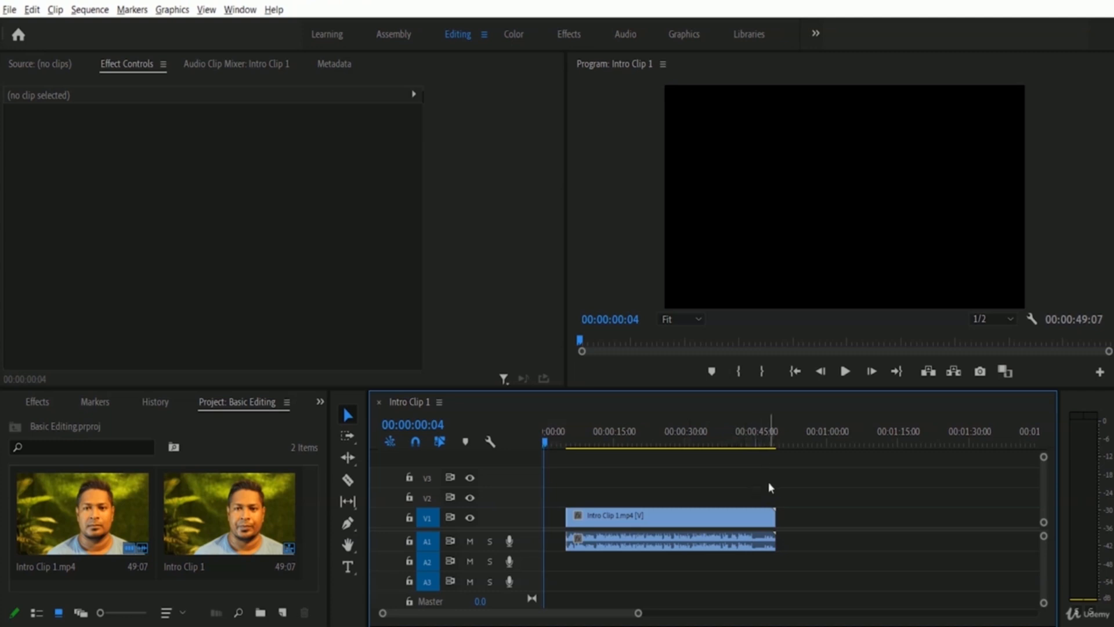
pyautogui.click(845, 373)
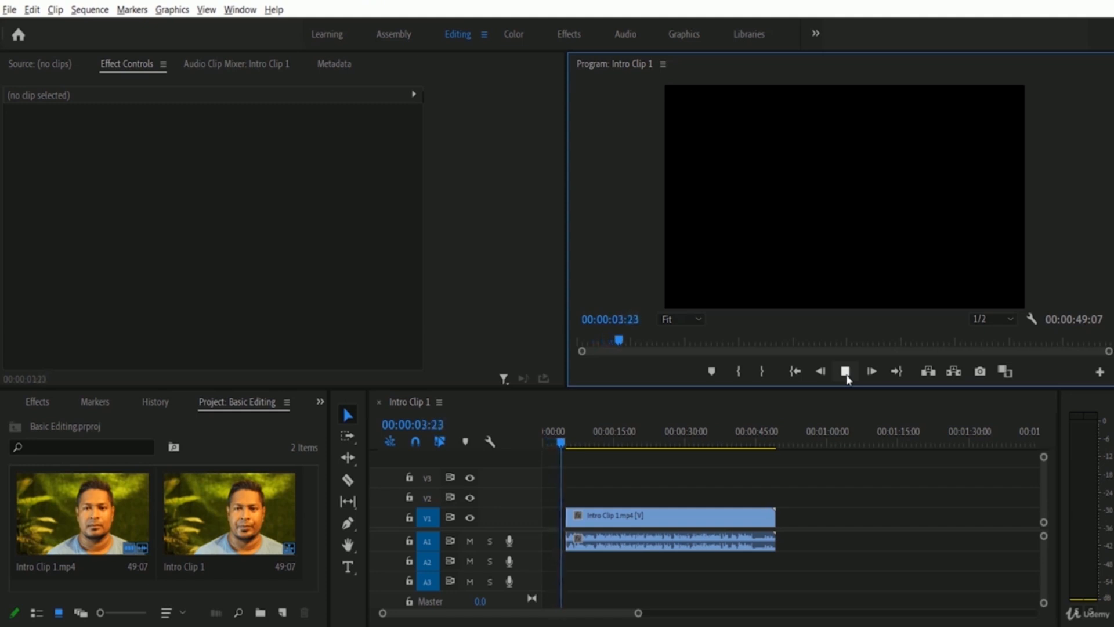
pyautogui.click(846, 373)
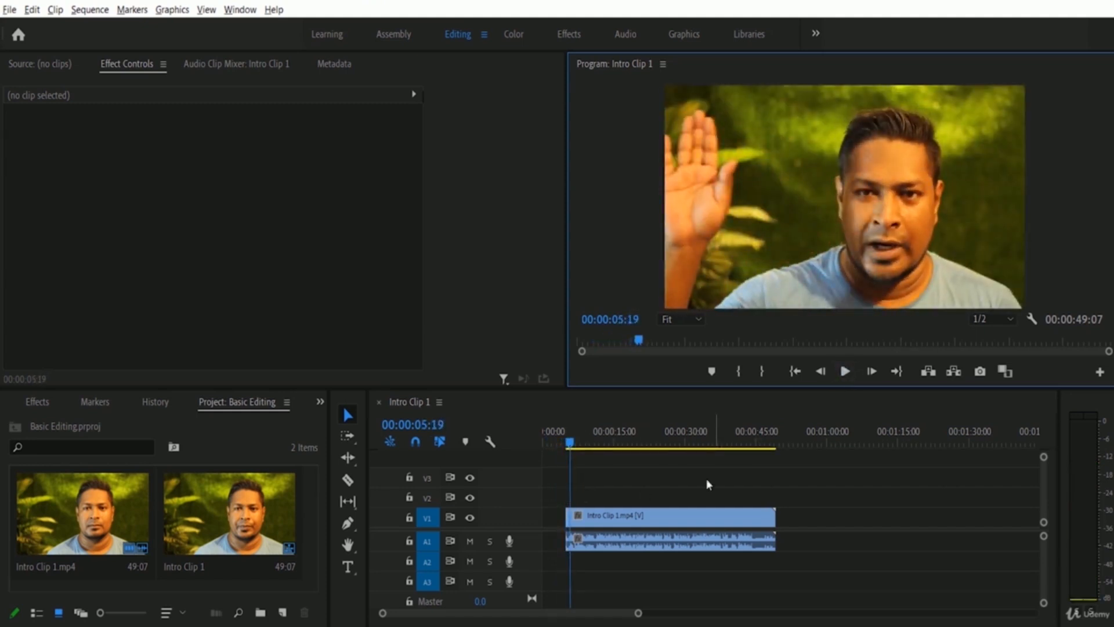
pyautogui.click(556, 444)
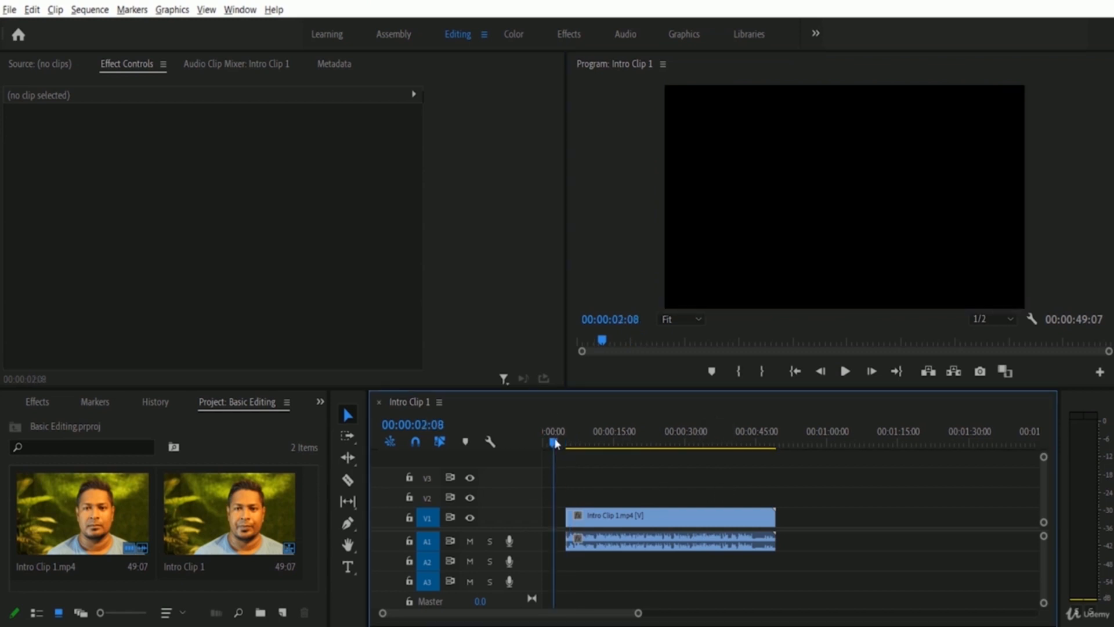
pyautogui.rightClick(549, 516)
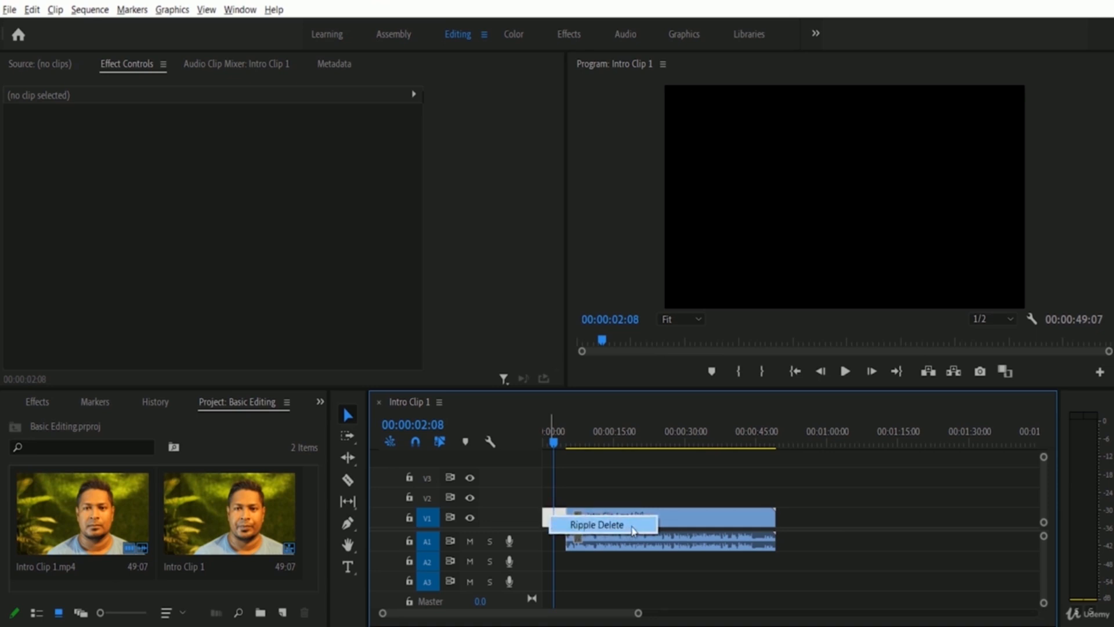
pyautogui.click(597, 524)
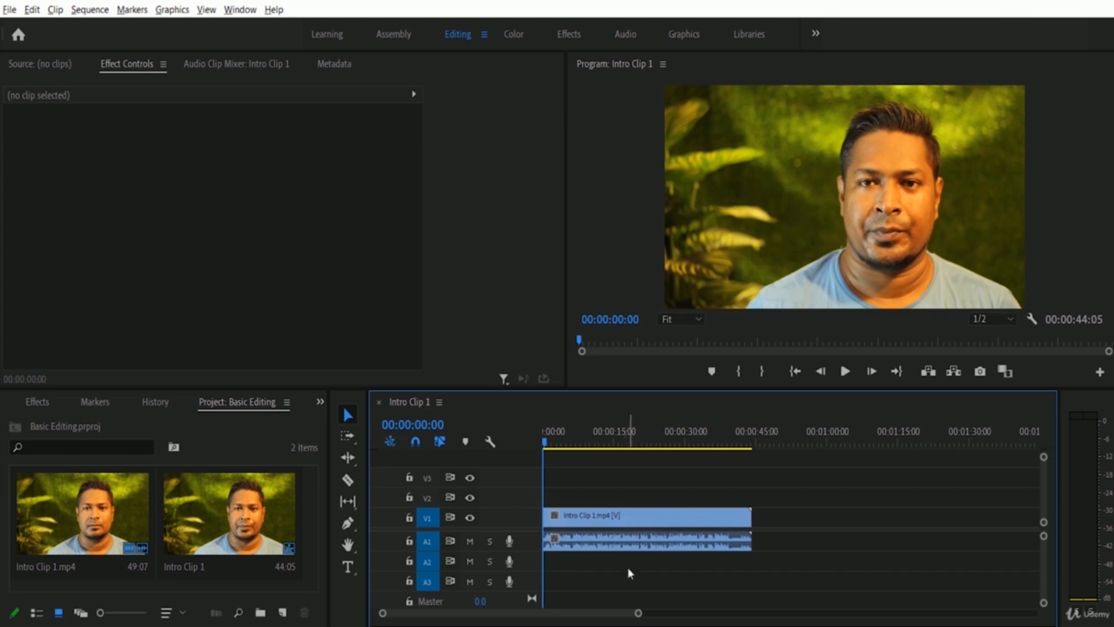
# Play the sequence from its beginning to check the trimmed opening
pyautogui.press('Home')
pyautogui.click(842, 374)
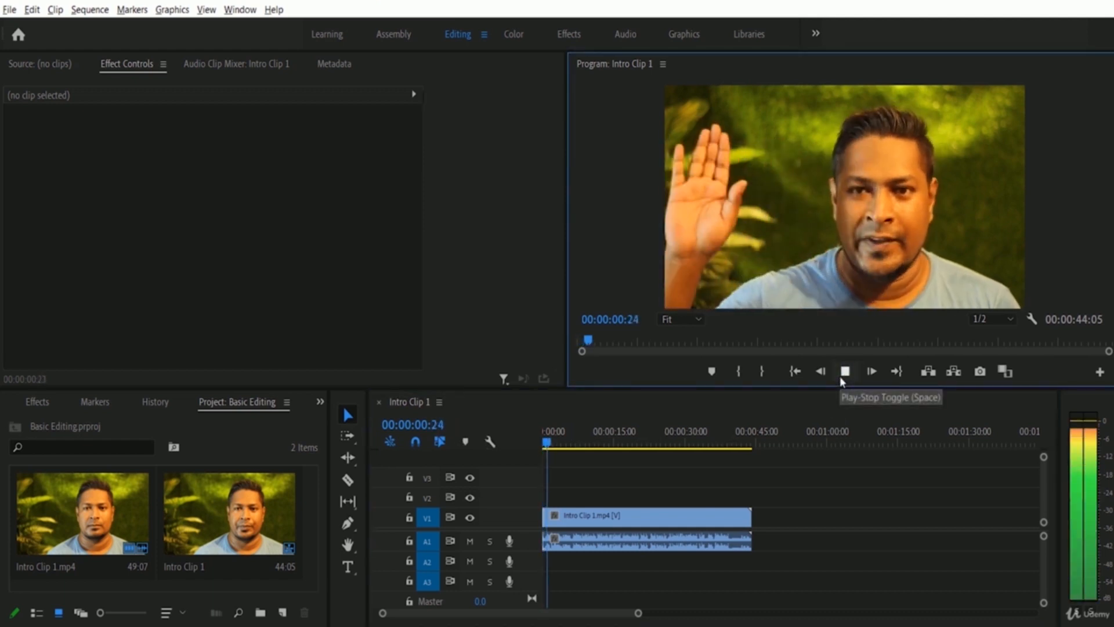
pyautogui.click(842, 379)
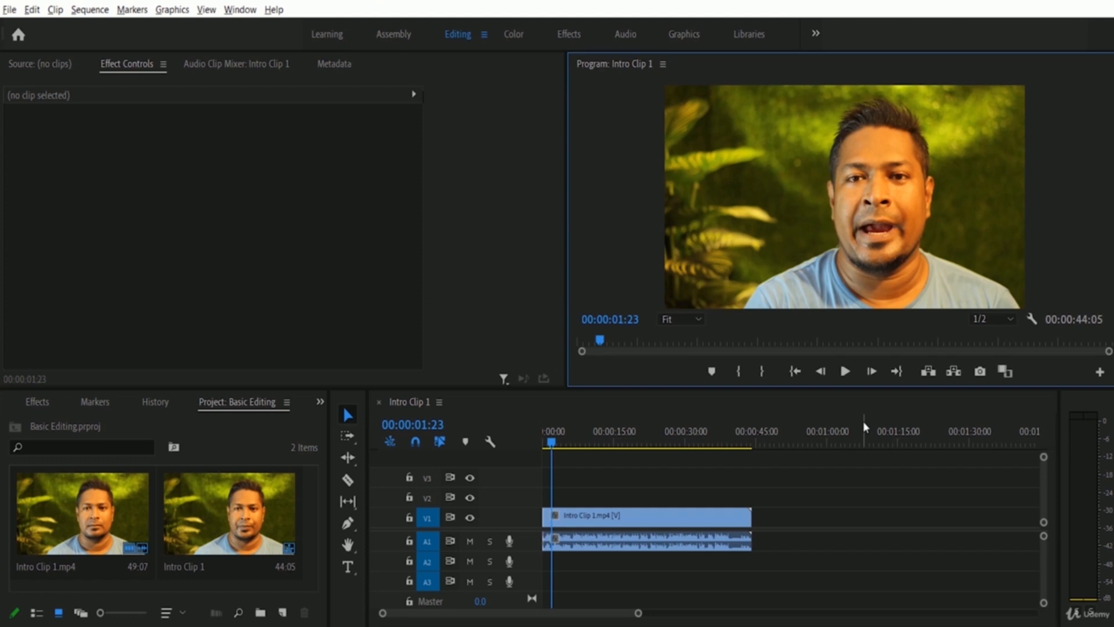
# Play the ending to find where the speech stops, and split the clip at 00:00:40:04 with the Razor tool
pyautogui.click(727, 444)
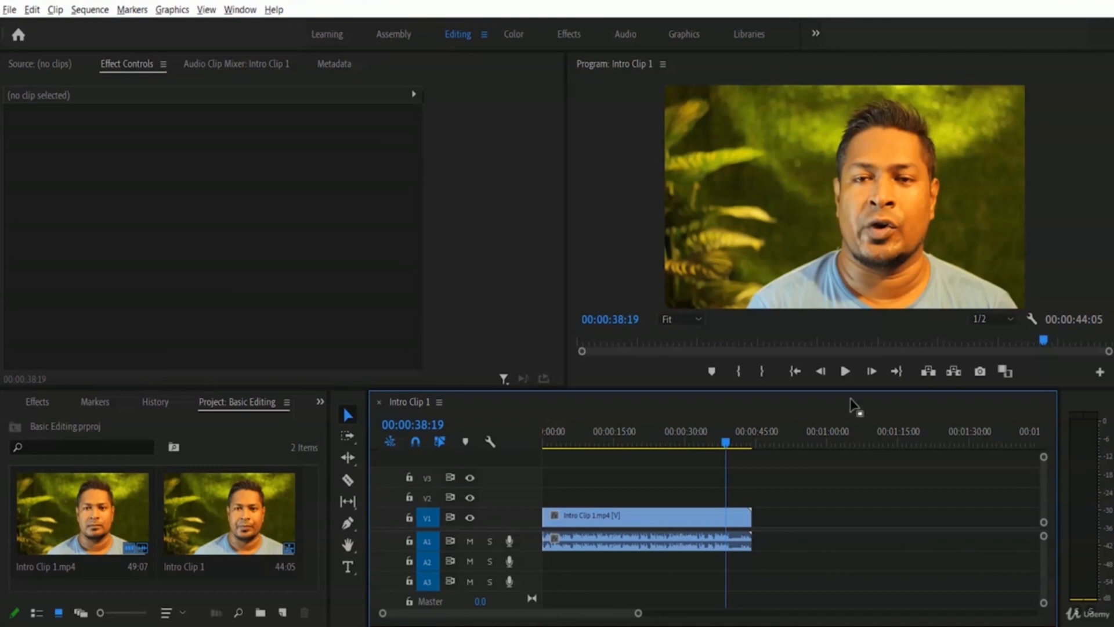
pyautogui.click(846, 375)
pyautogui.click(847, 375)
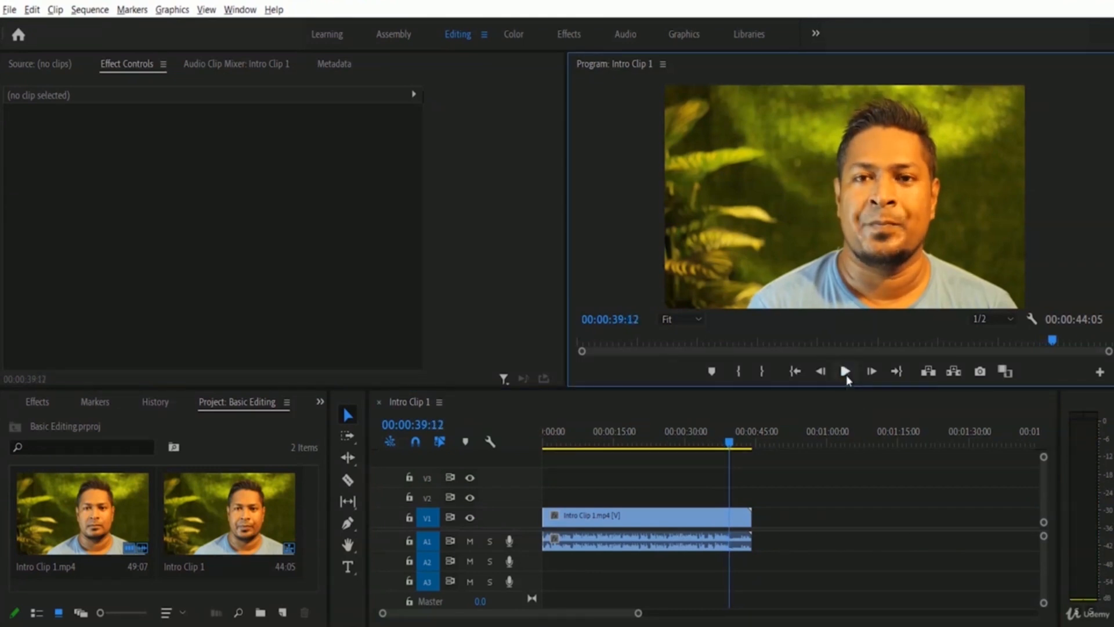
pyautogui.click(845, 371)
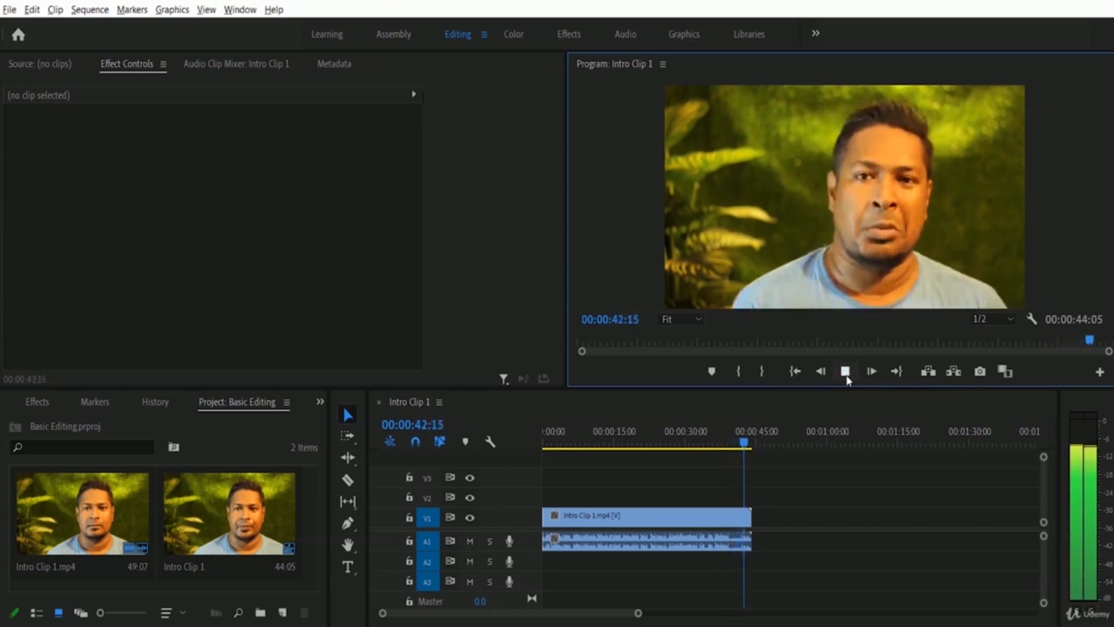
pyautogui.click(847, 375)
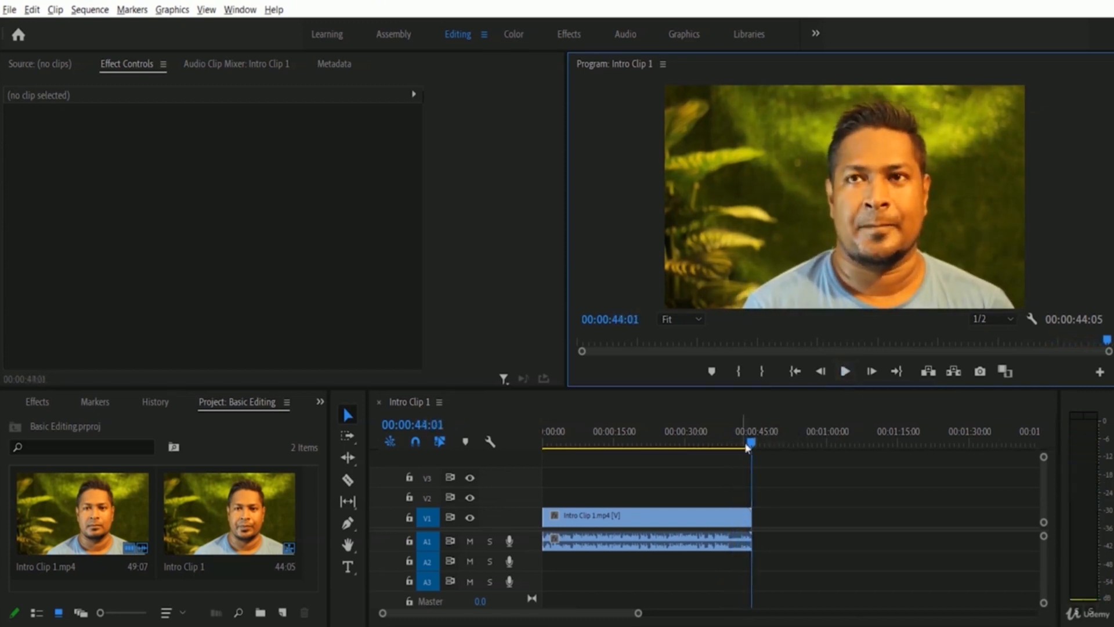
pyautogui.click(727, 444)
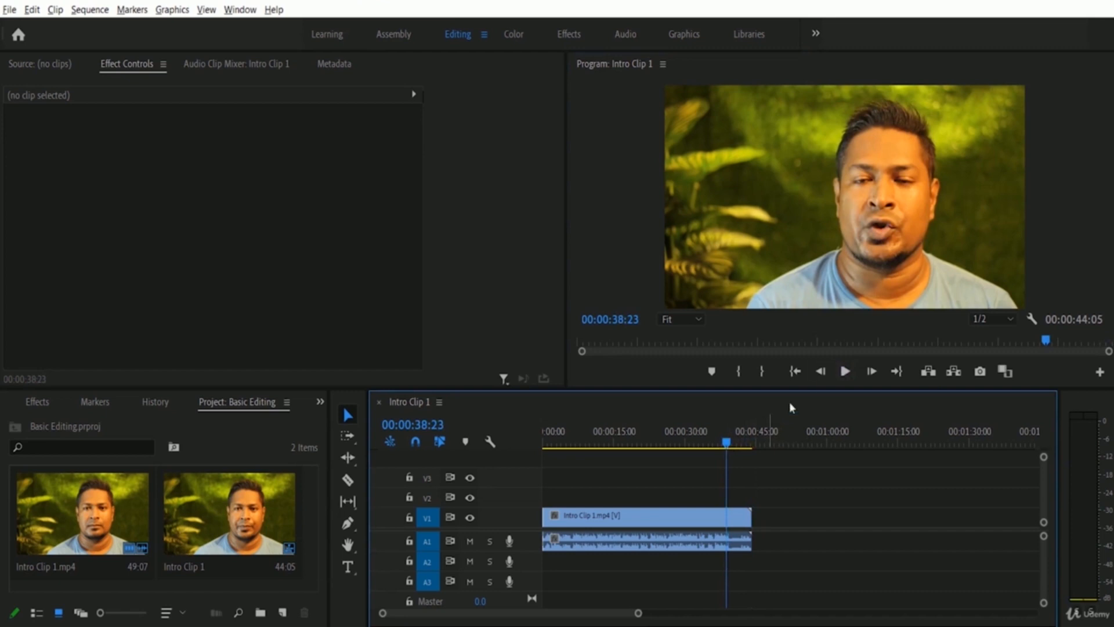
pyautogui.click(845, 372)
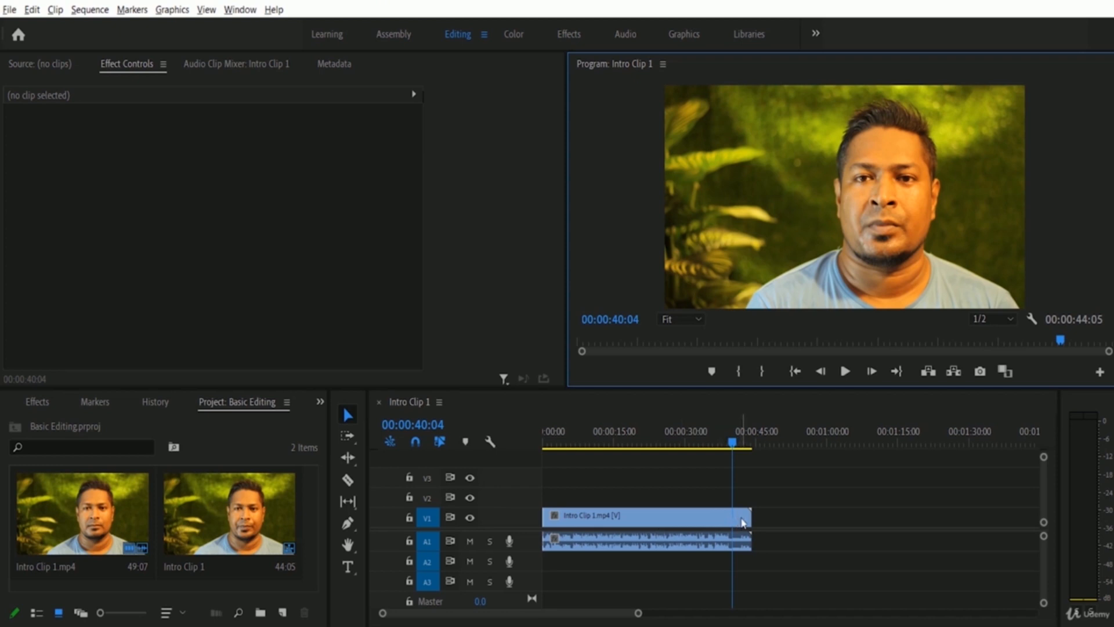
pyautogui.click(347, 480)
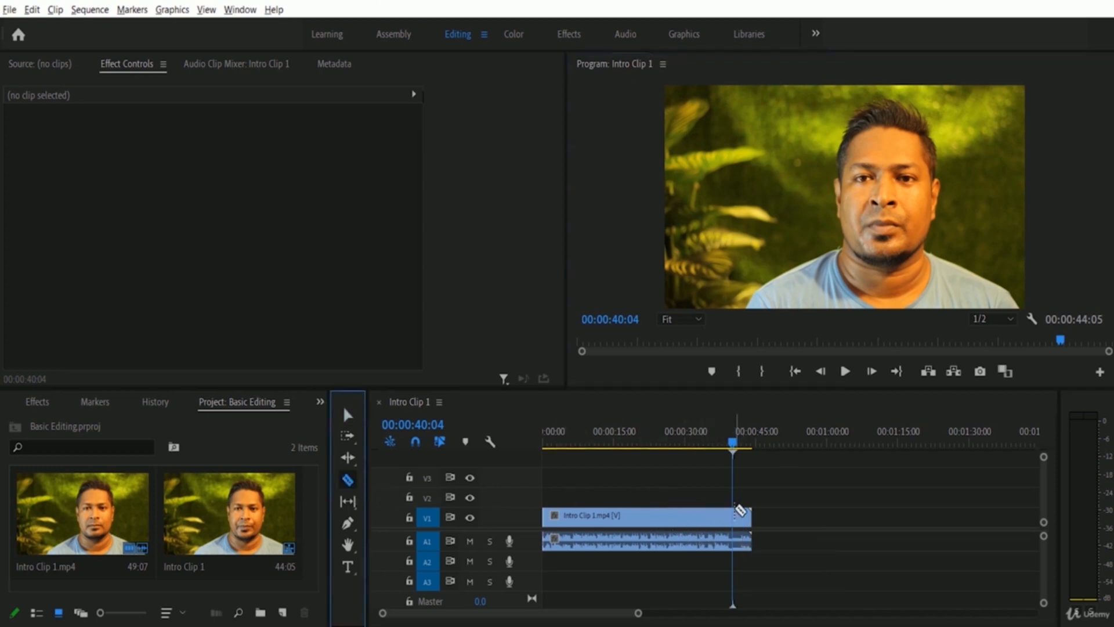
pyautogui.click(737, 517)
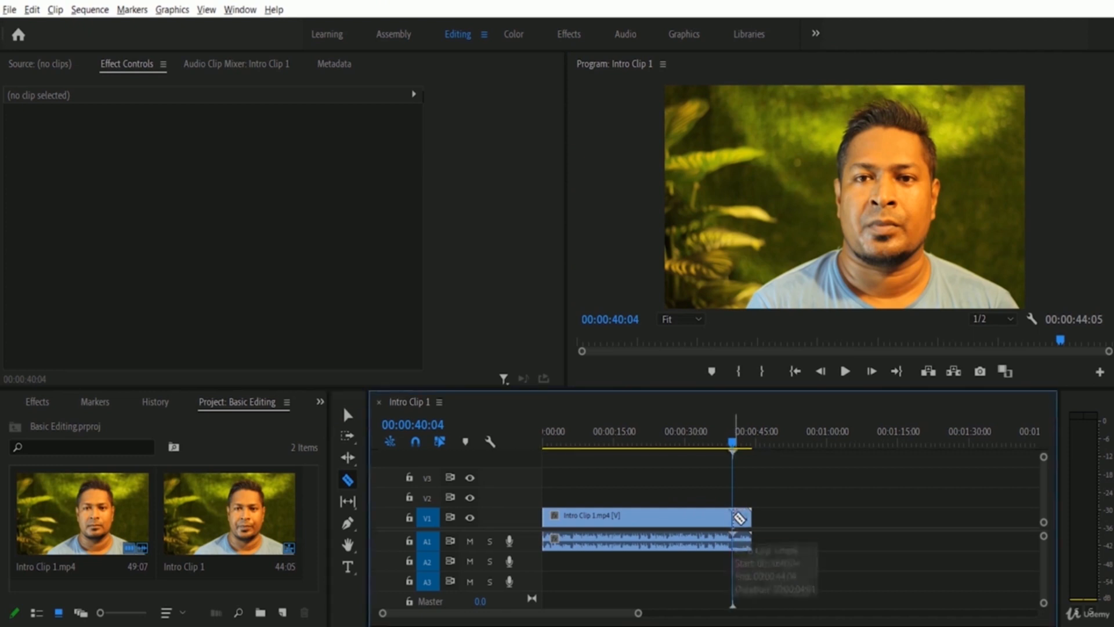
# Delete the trailing segment after the cut and start playback from 00:00:32:23 to check the trimmed ending
pyautogui.moveTo(731, 447); pyautogui.dragTo(700, 445)
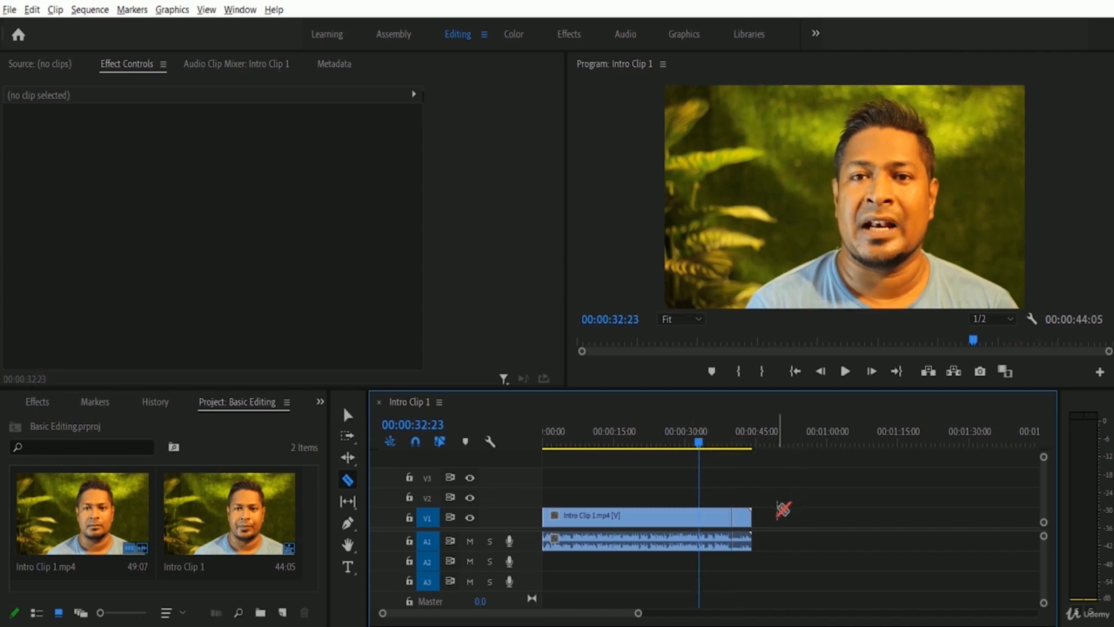
pyautogui.click(346, 416)
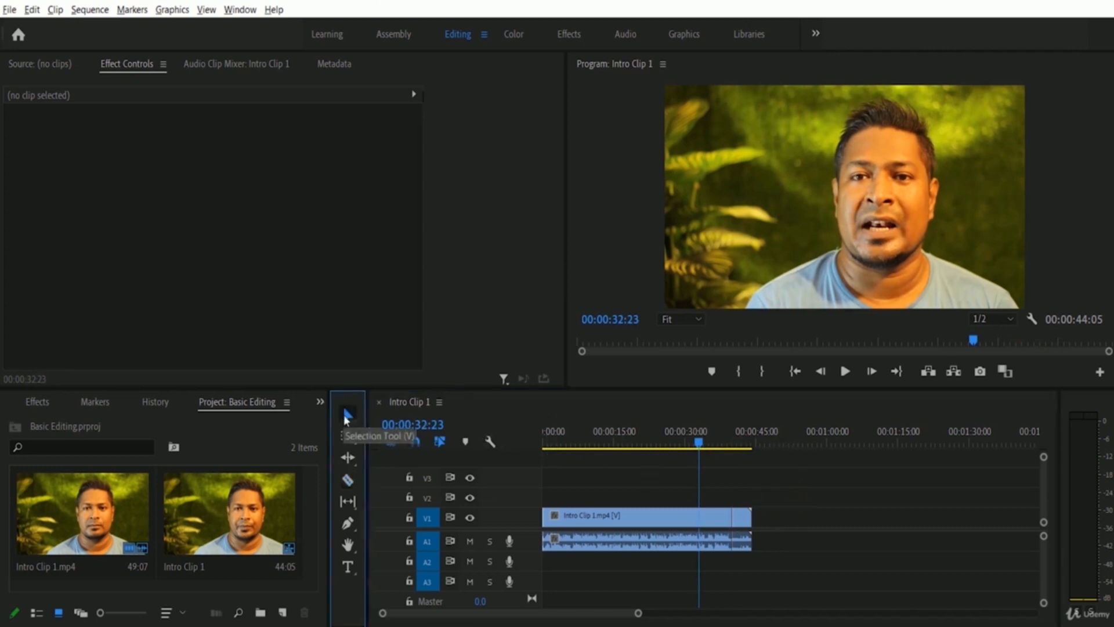
pyautogui.click(746, 518)
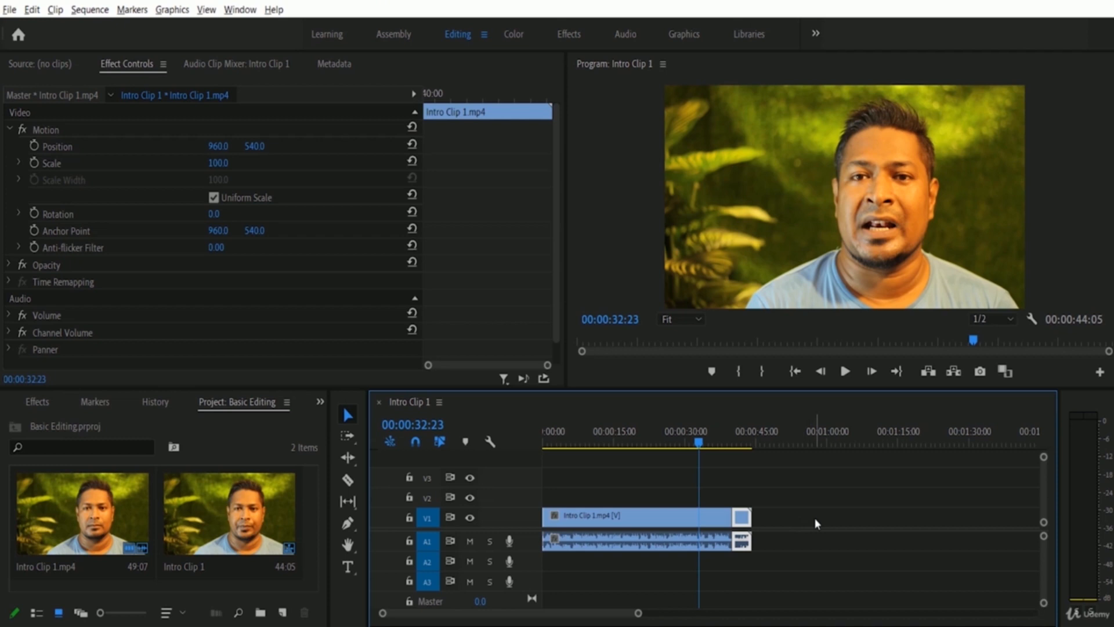
pyautogui.press('Delete')
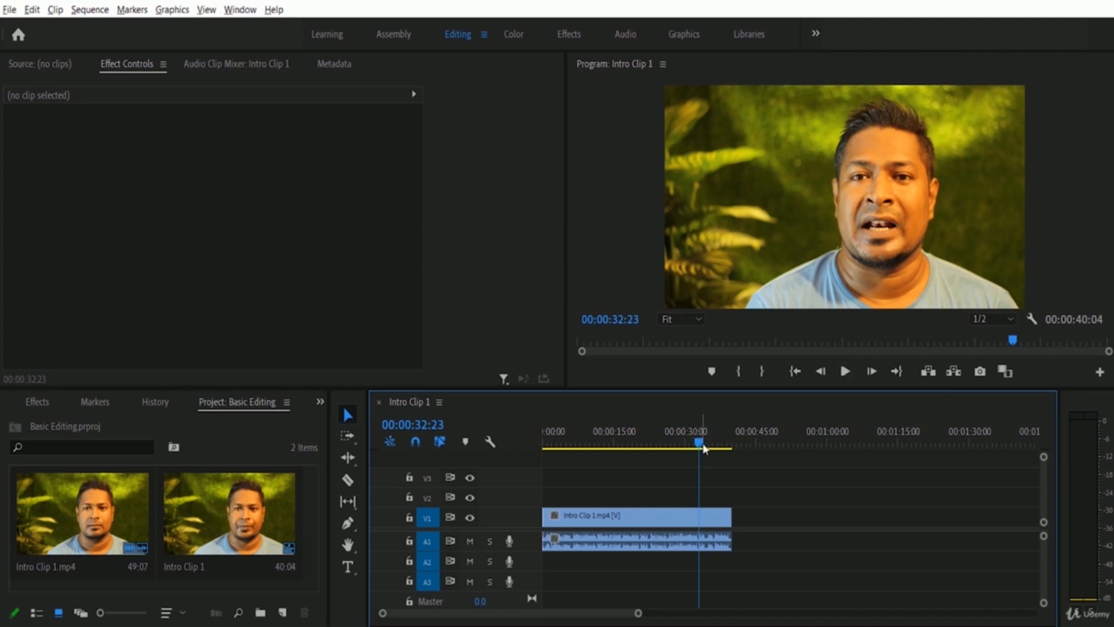
pyautogui.click(845, 373)
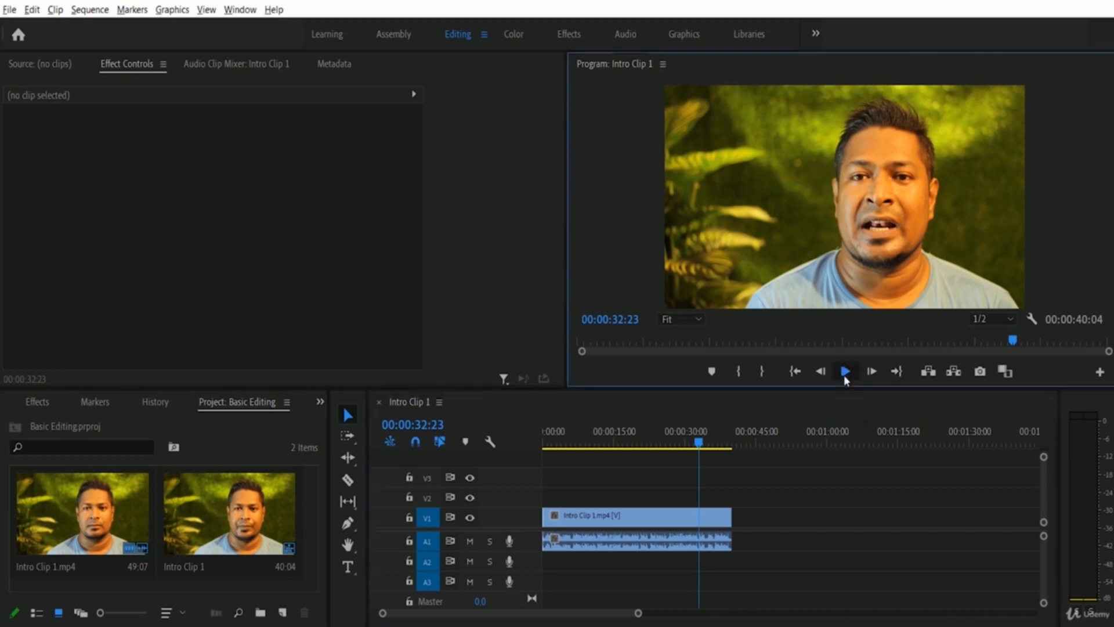